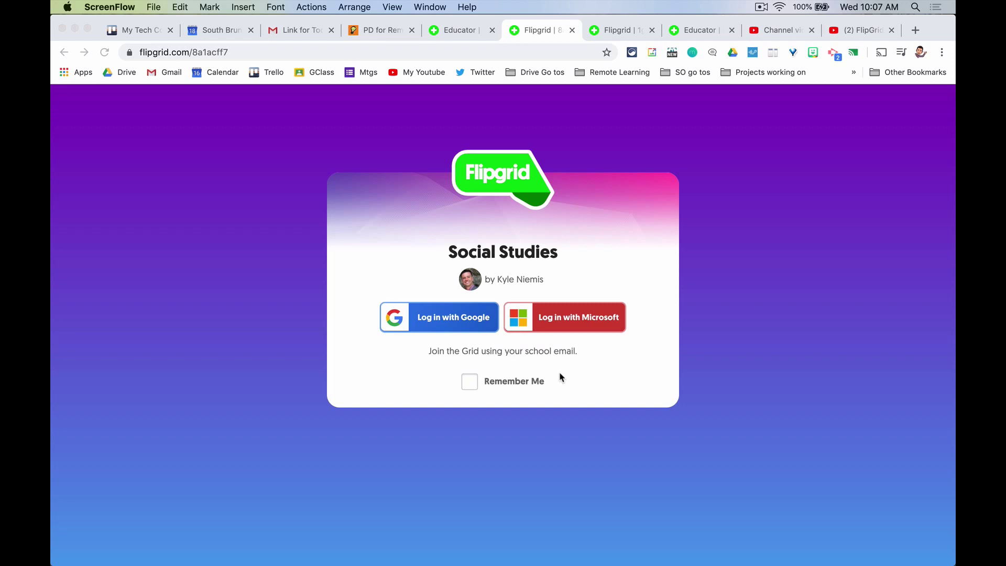
Step: Start logging in to the Social Studies grid with a school account
{"action": "left_click", "coordinate": [419, 328]}
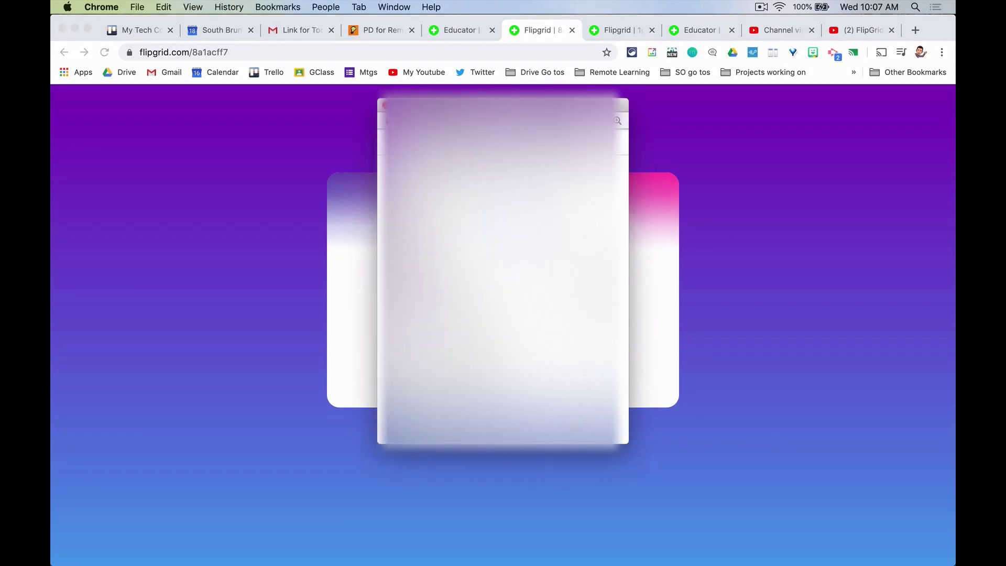
Step: Complete sign-in and scroll the grid page to the Getting to know you topic's 1 Response section
{"action": "left_click", "coordinate": [433, 386]}
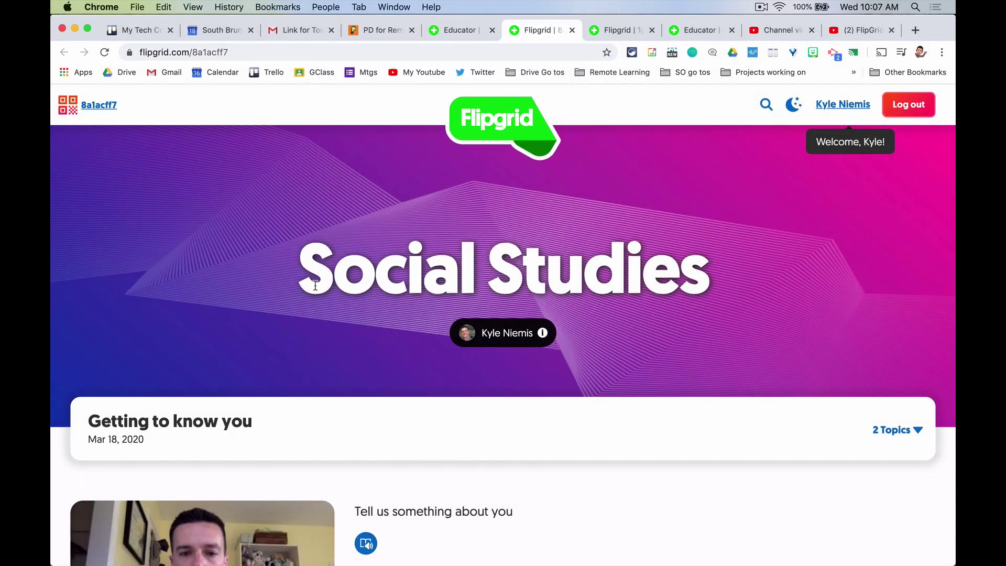
{"action": "scroll", "coordinate": [315, 286], "scroll_direction": "down", "scroll_amount": 3}
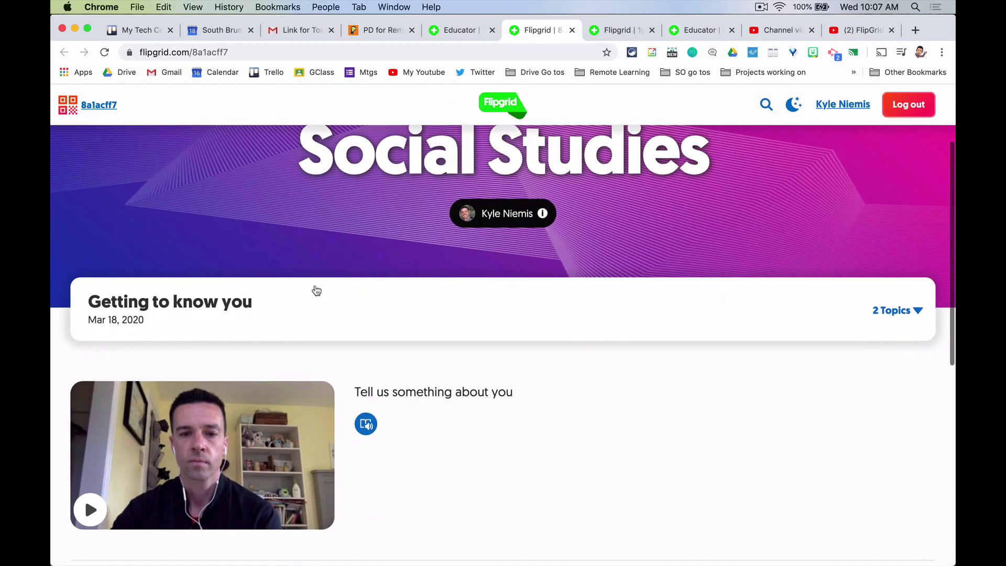
{"action": "scroll", "coordinate": [317, 290], "scroll_direction": "down", "scroll_amount": 2}
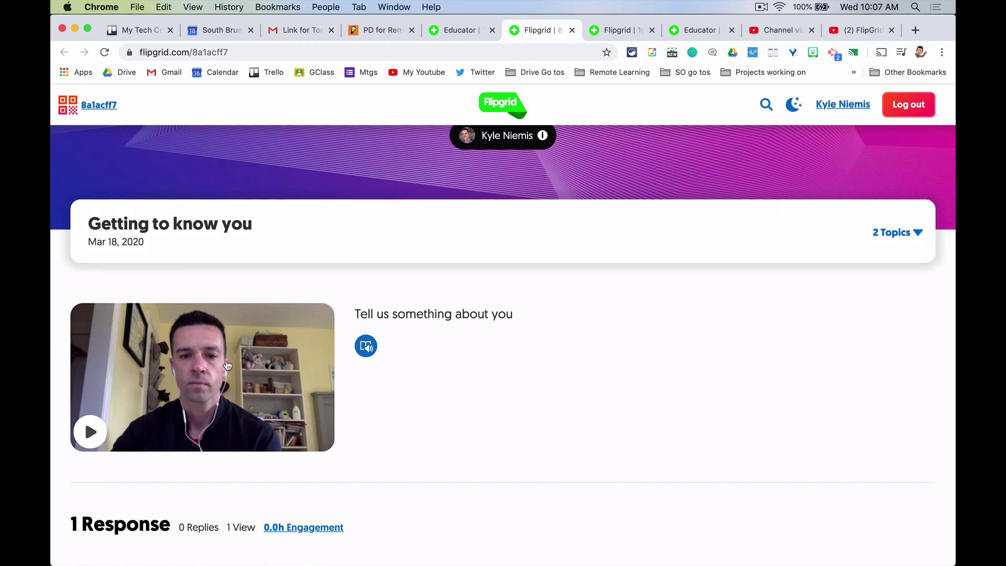
{"action": "scroll", "coordinate": [313, 337], "scroll_direction": "down", "scroll_amount": 5}
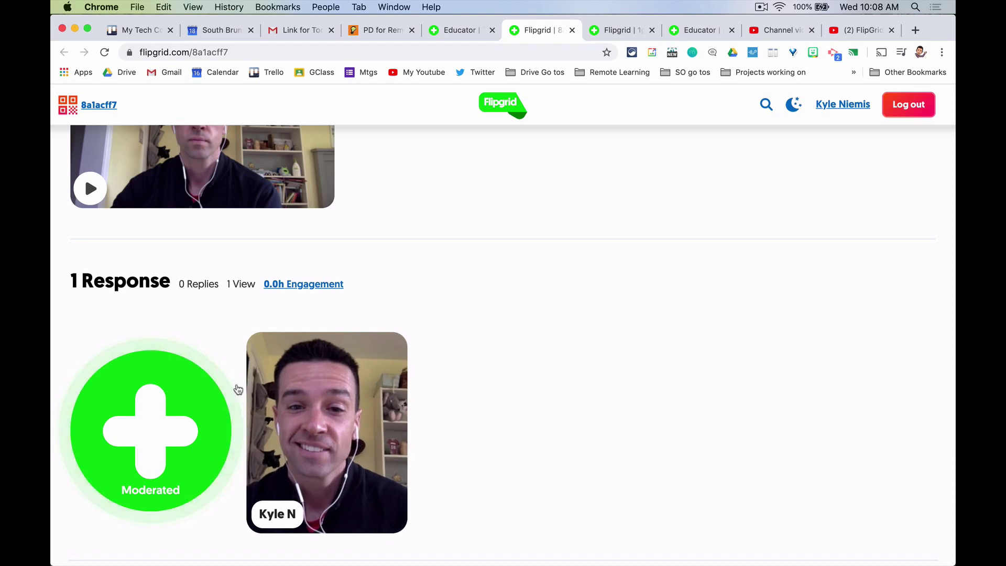
{"action": "scroll", "coordinate": [152, 449], "scroll_direction": "up", "scroll_amount": 2}
Step: Record a roughly five-second video response and proceed to the clip review screen
{"action": "left_click", "coordinate": [151, 469]}
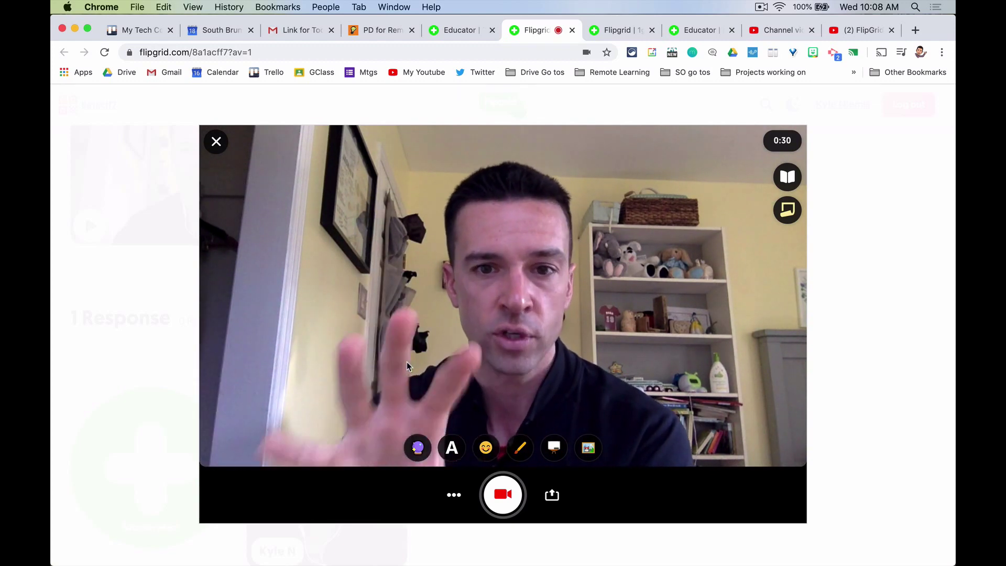
{"action": "left_click", "coordinate": [503, 503]}
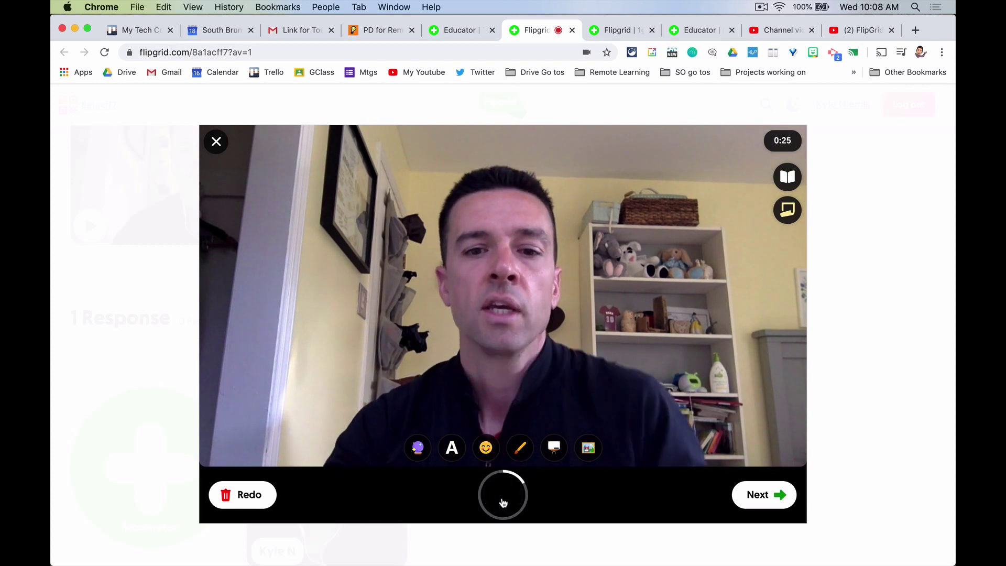
{"action": "left_click", "coordinate": [504, 501]}
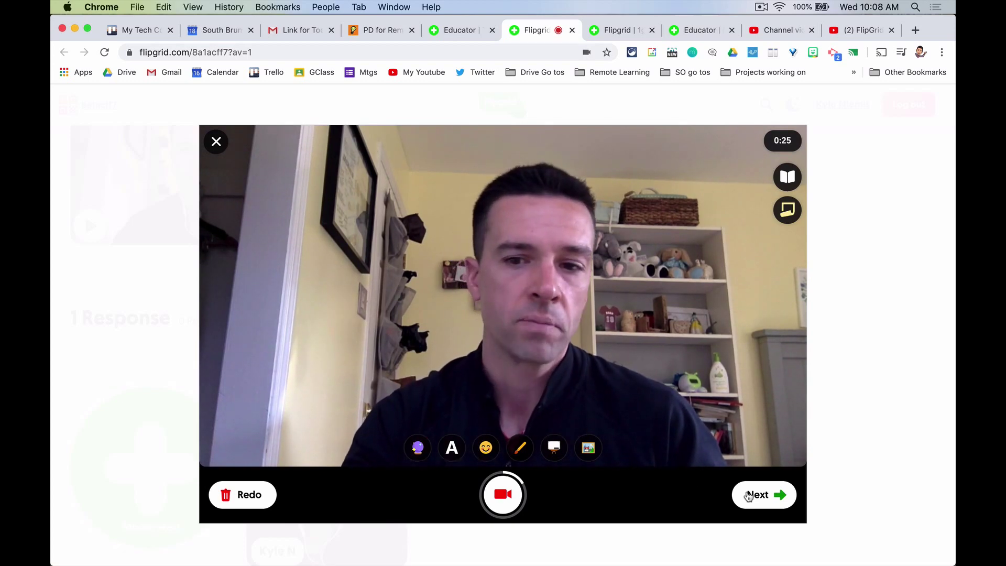
{"action": "left_click", "coordinate": [750, 497]}
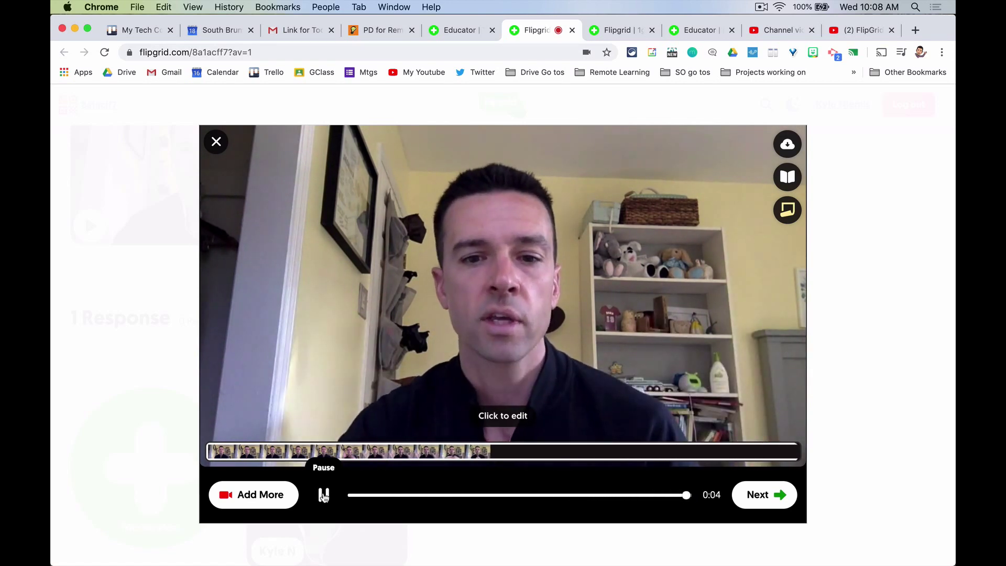
Step: Check the recorded clip by pausing and resuming playback, then continue to the selfie step
{"action": "left_click", "coordinate": [324, 495]}
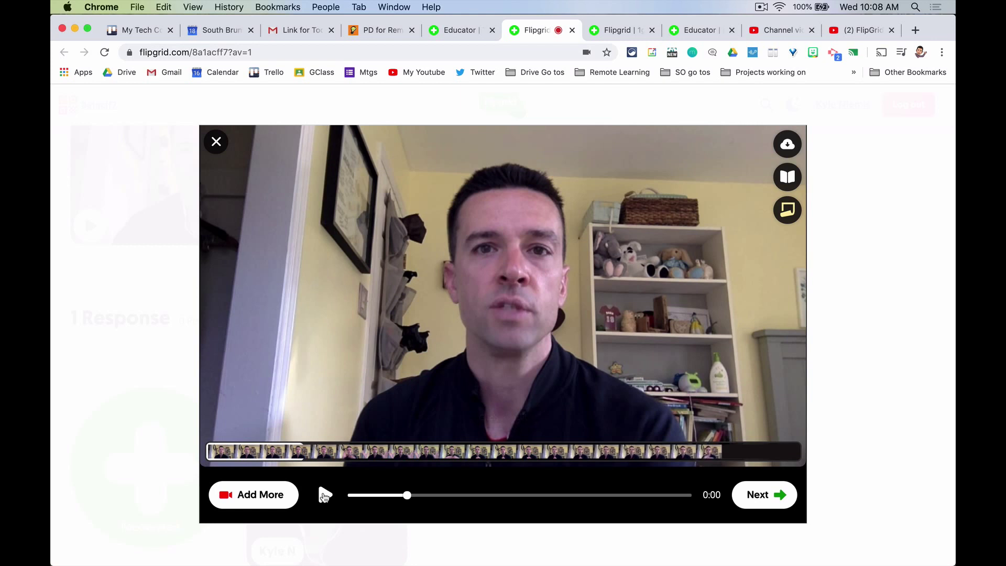
{"action": "left_click", "coordinate": [324, 495]}
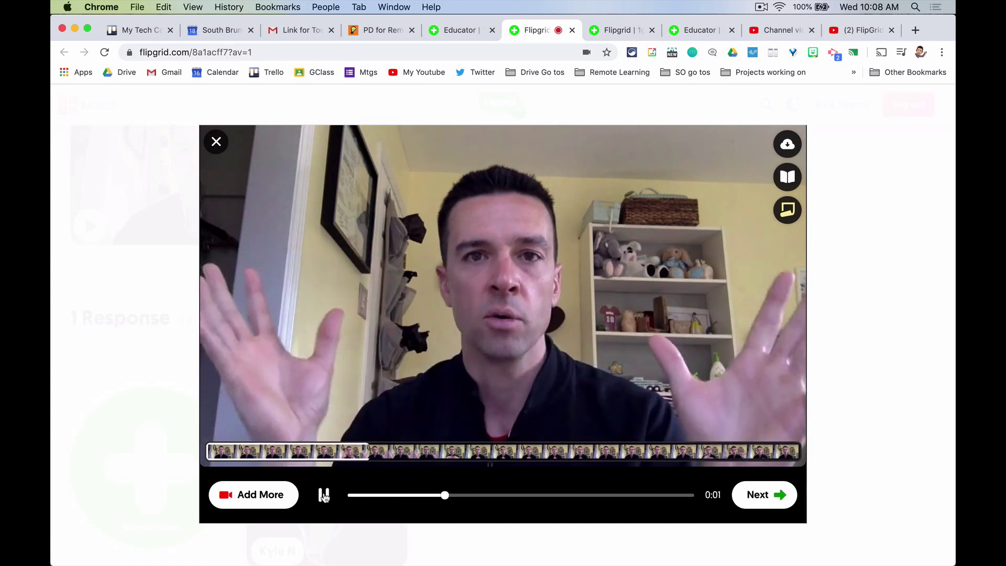
{"action": "left_click", "coordinate": [324, 498]}
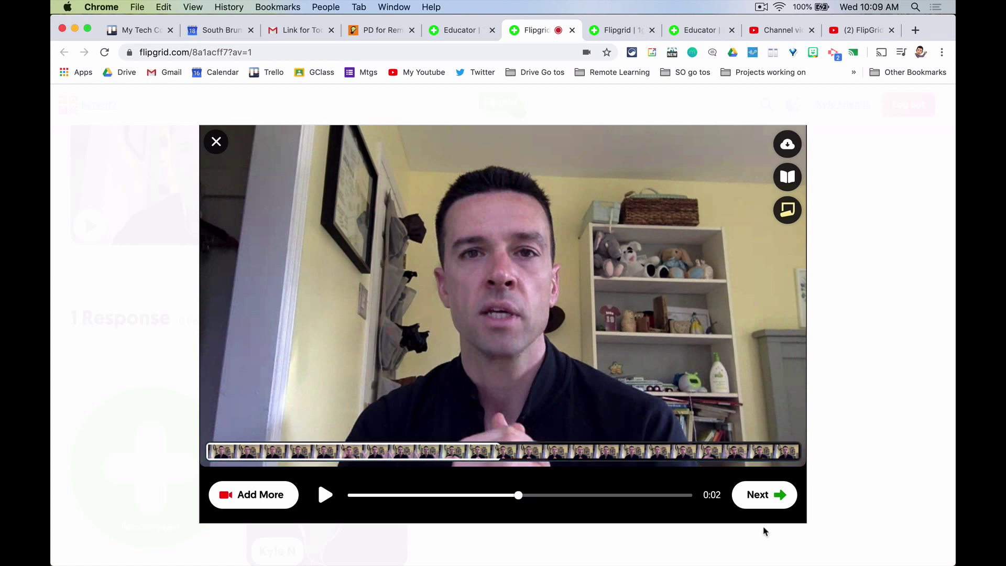
{"action": "left_click", "coordinate": [755, 497]}
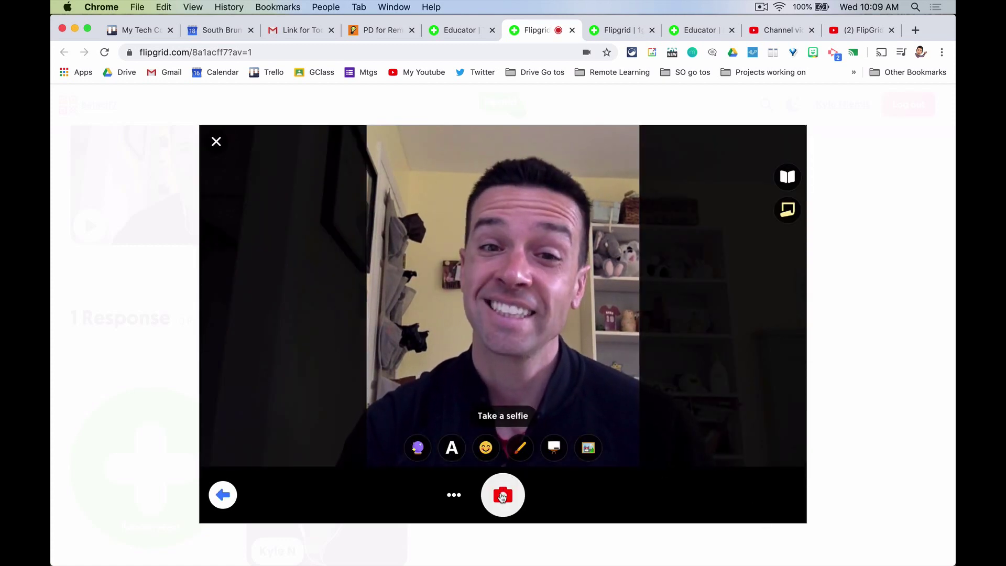
Step: Capture a cover selfie, submit the video, and return to the topic's 1 Response list
{"action": "left_click", "coordinate": [503, 496]}
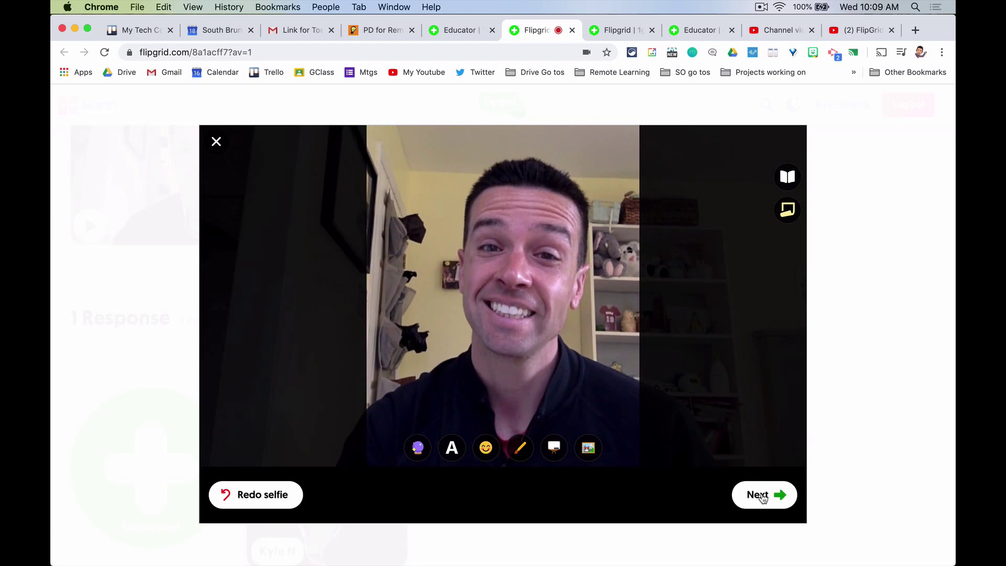
{"action": "left_click", "coordinate": [765, 498]}
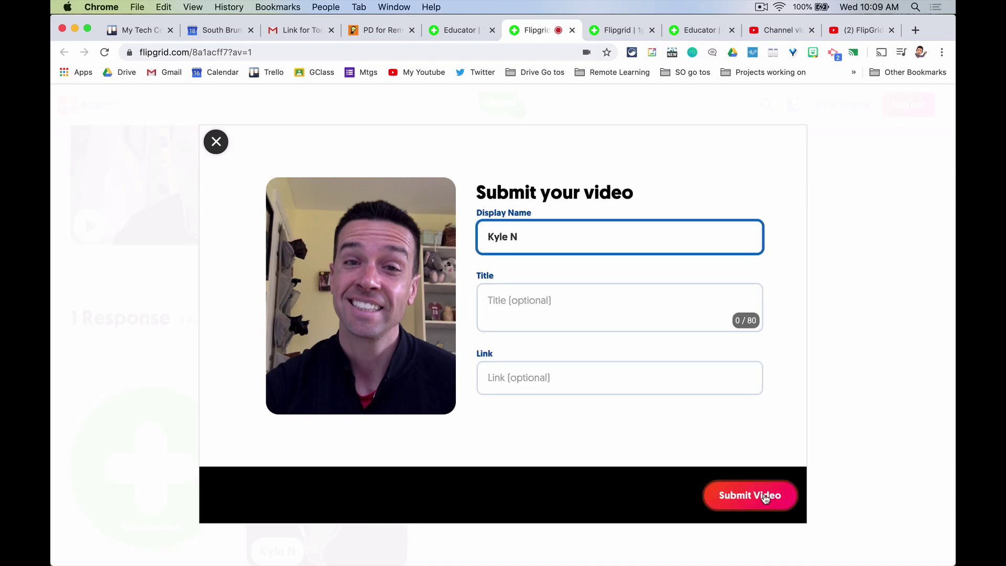
{"action": "left_click", "coordinate": [766, 499]}
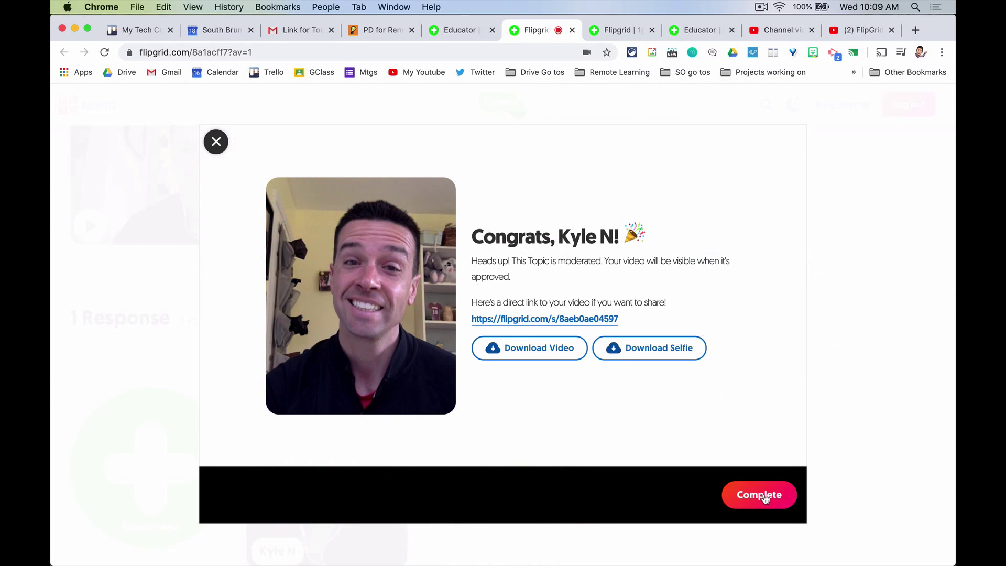
{"action": "left_click", "coordinate": [764, 499]}
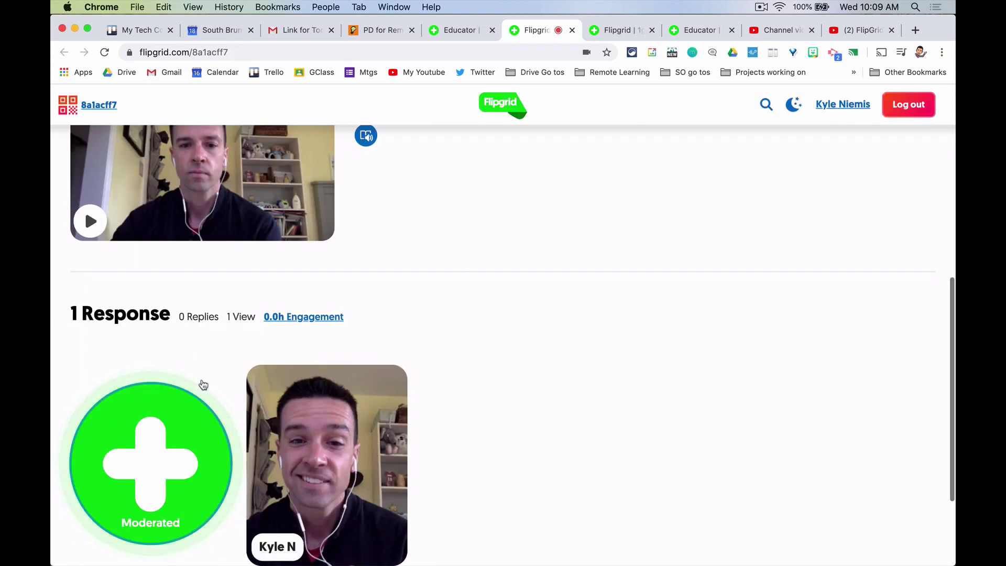
Step: Open the camera for a new response, write a 'Be sure talk dogs' sticky note, then close it
{"action": "scroll", "coordinate": [205, 386], "scroll_direction": "down", "scroll_amount": 3}
{"action": "left_click", "coordinate": [158, 388]}
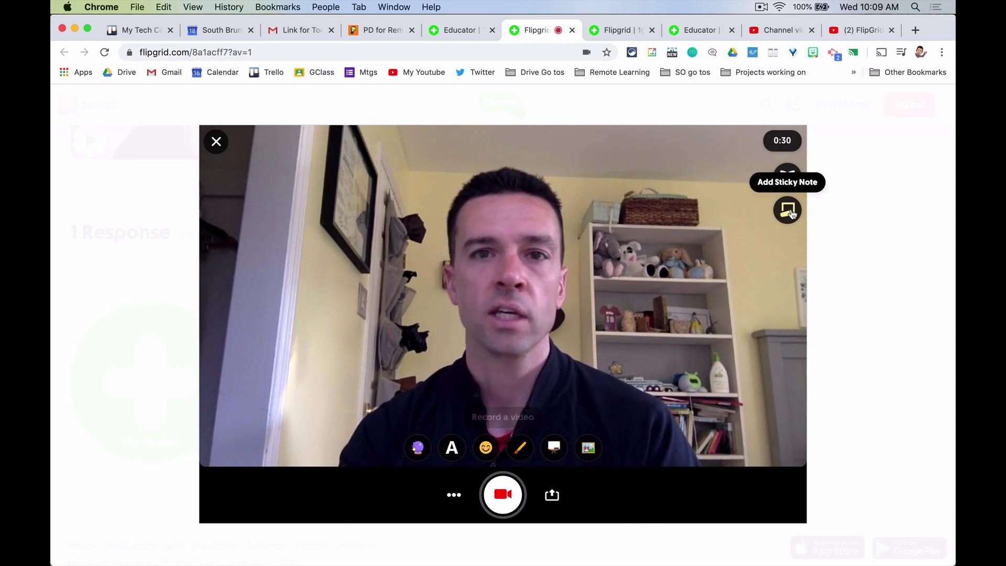
{"action": "left_click", "coordinate": [789, 211]}
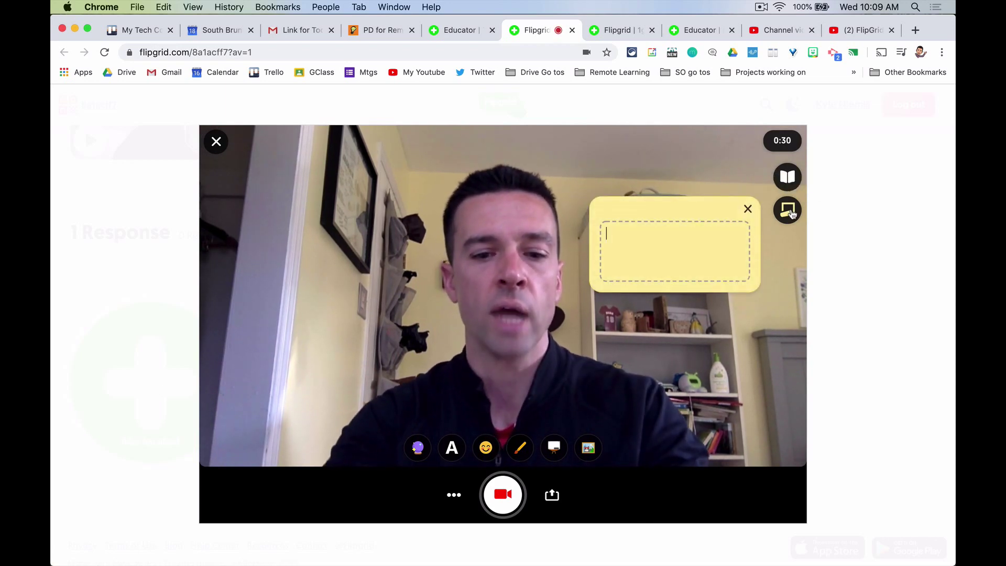
{"action": "type", "text": "Be "}
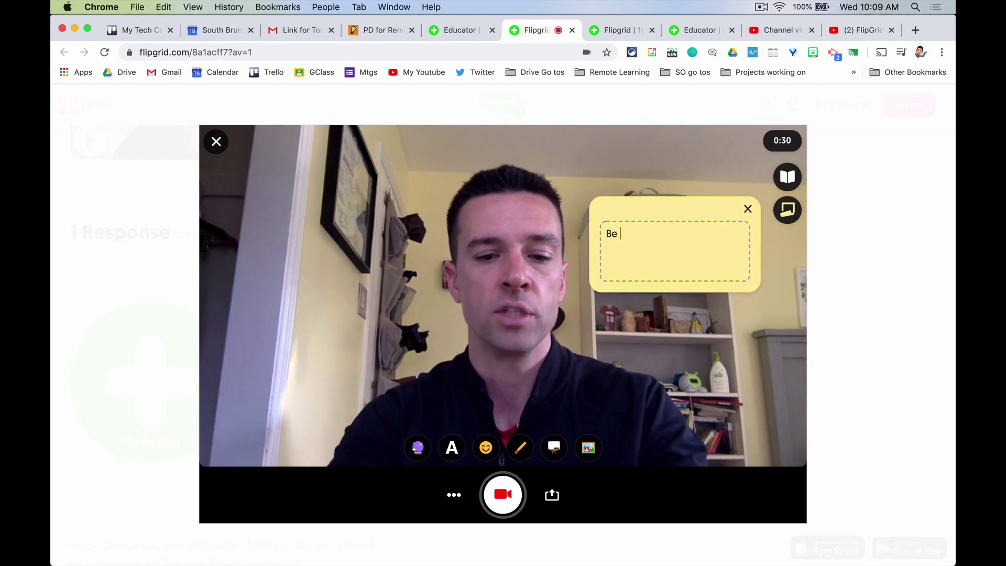
{"action": "type", "text": "sure talk dogs"}
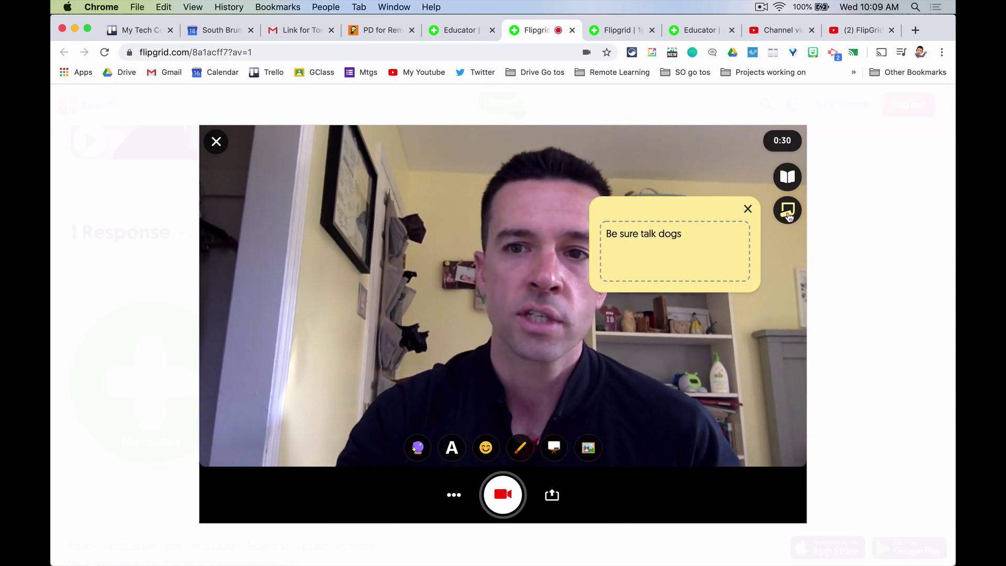
{"action": "left_click", "coordinate": [765, 209]}
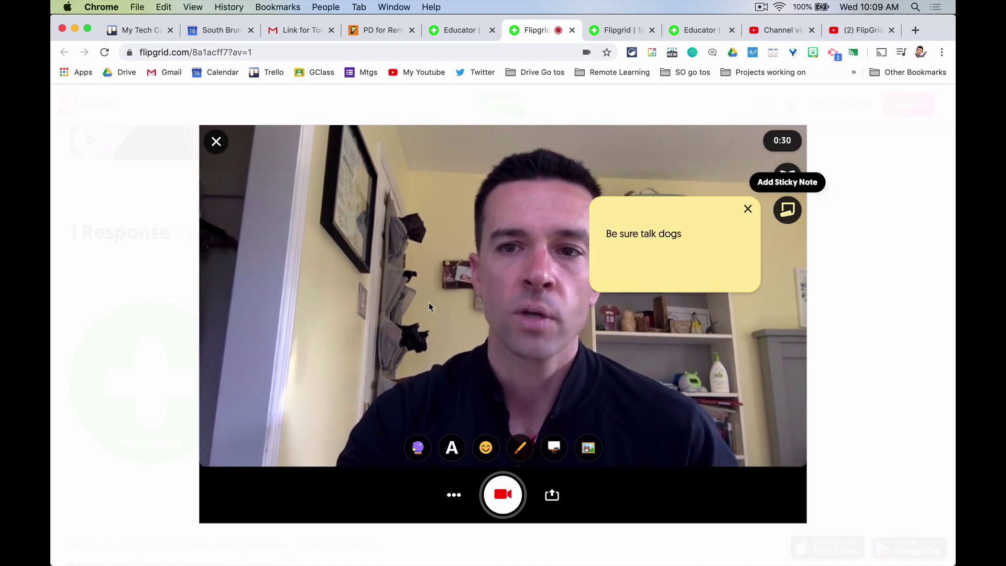
{"action": "left_click", "coordinate": [748, 208]}
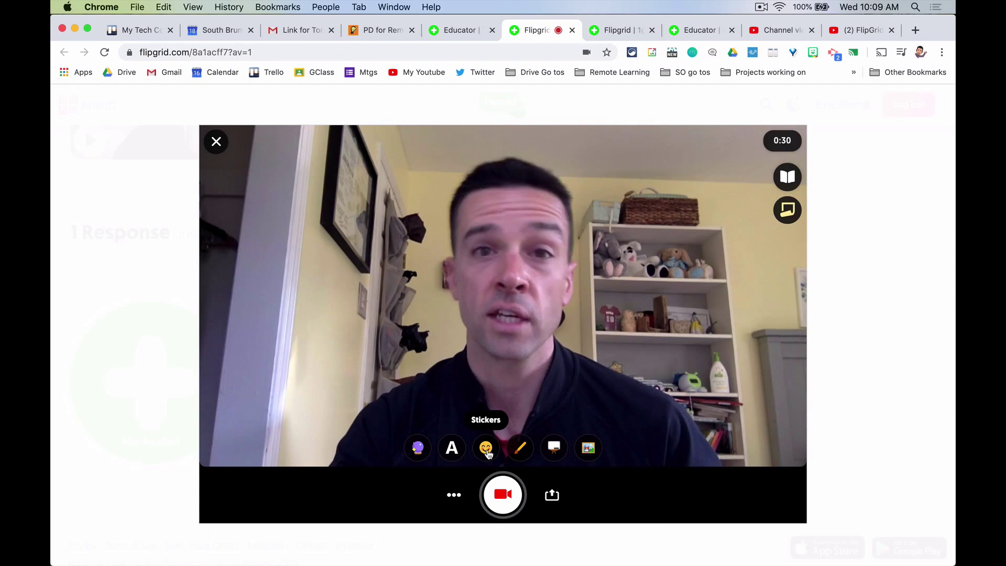
{"action": "left_click", "coordinate": [487, 449]}
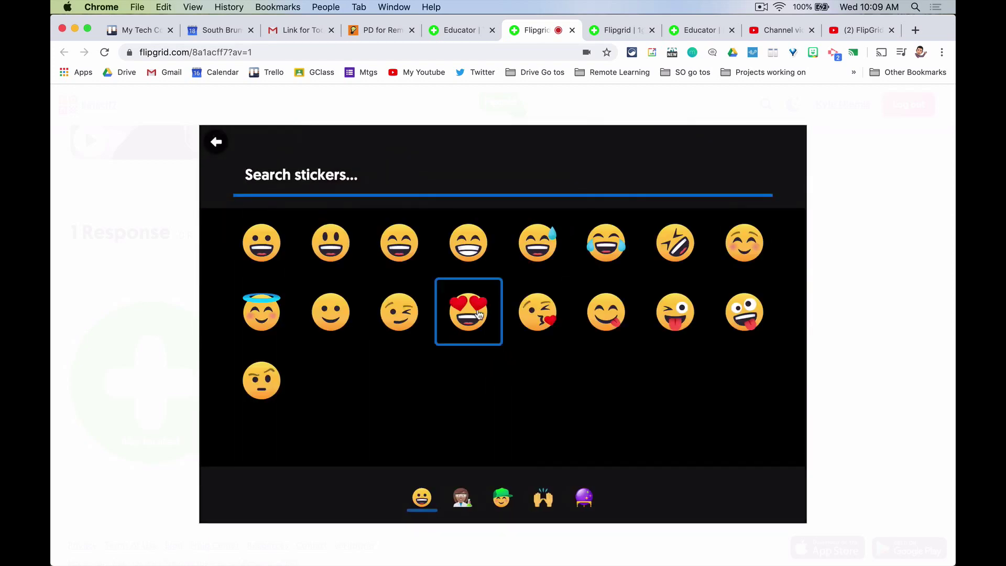
{"action": "left_click", "coordinate": [330, 315]}
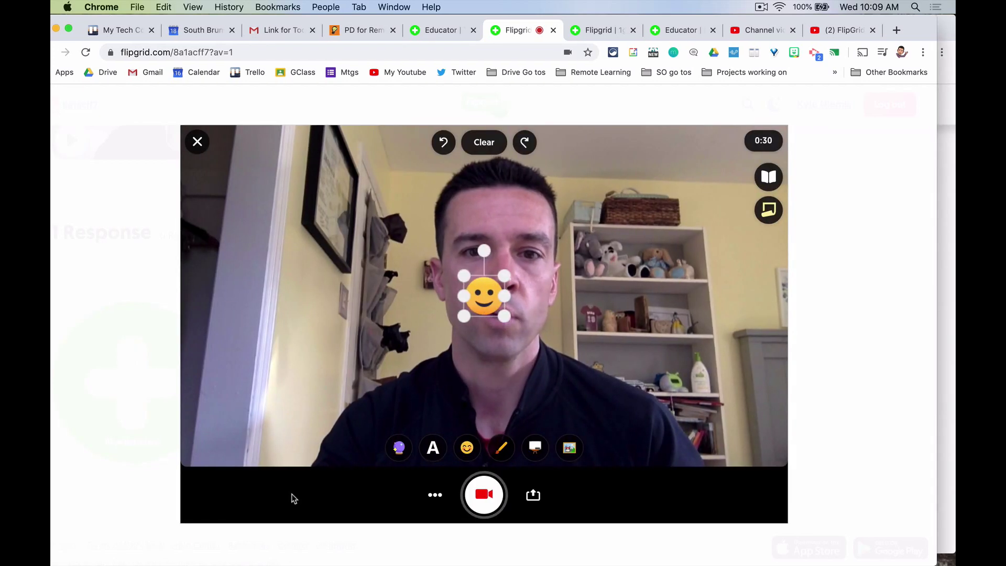
{"action": "left_click_drag", "start_coordinate": [484, 296], "coordinate": [608, 352]}
{"action": "left_click_drag", "start_coordinate": [492, 255], "coordinate": [476, 241]}
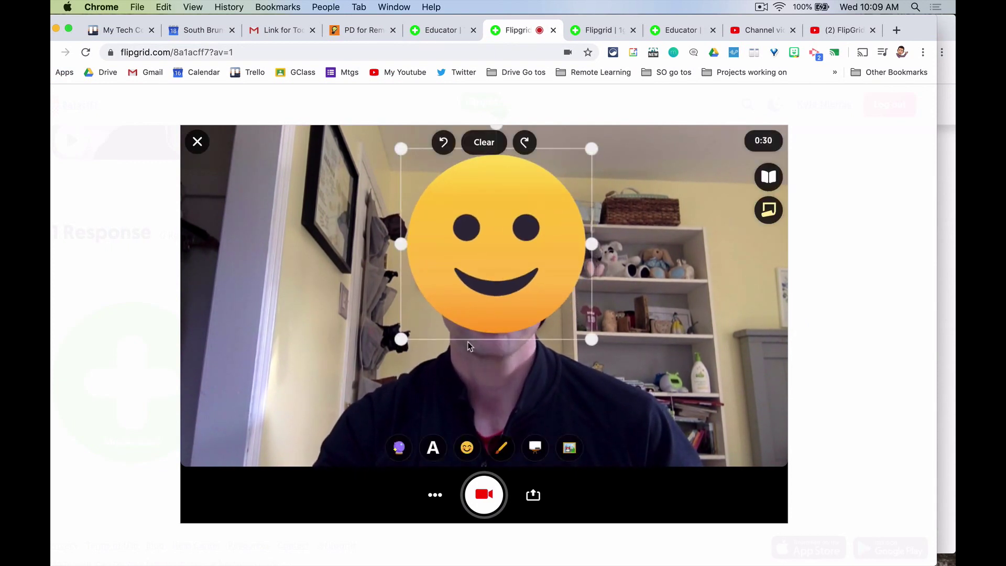
{"action": "left_click", "coordinate": [484, 142]}
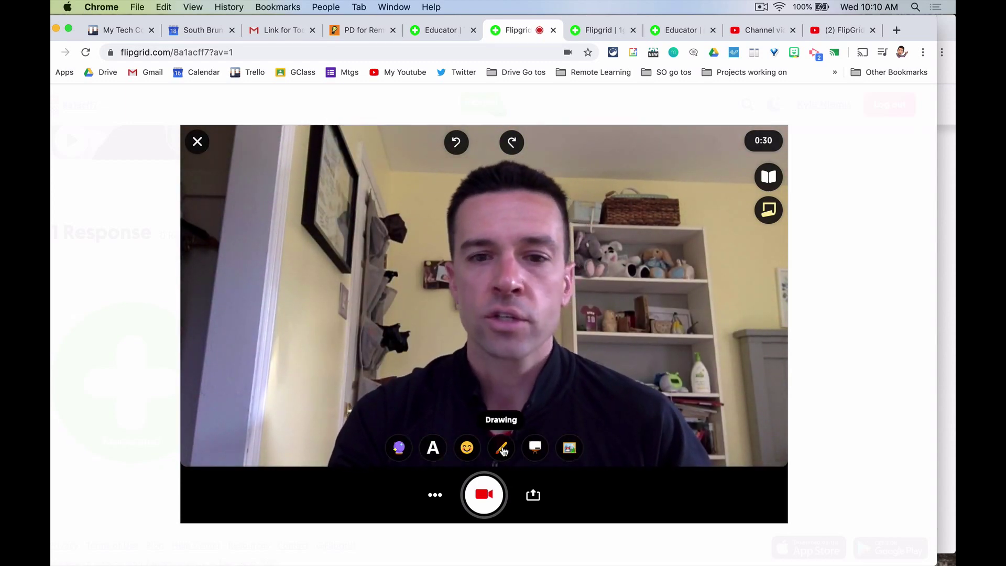
Step: Draw two red pen strokes on the camera preview, clear them, and show the Aa text styles
{"action": "left_click_drag", "start_coordinate": [285, 259], "coordinate": [302, 288]}
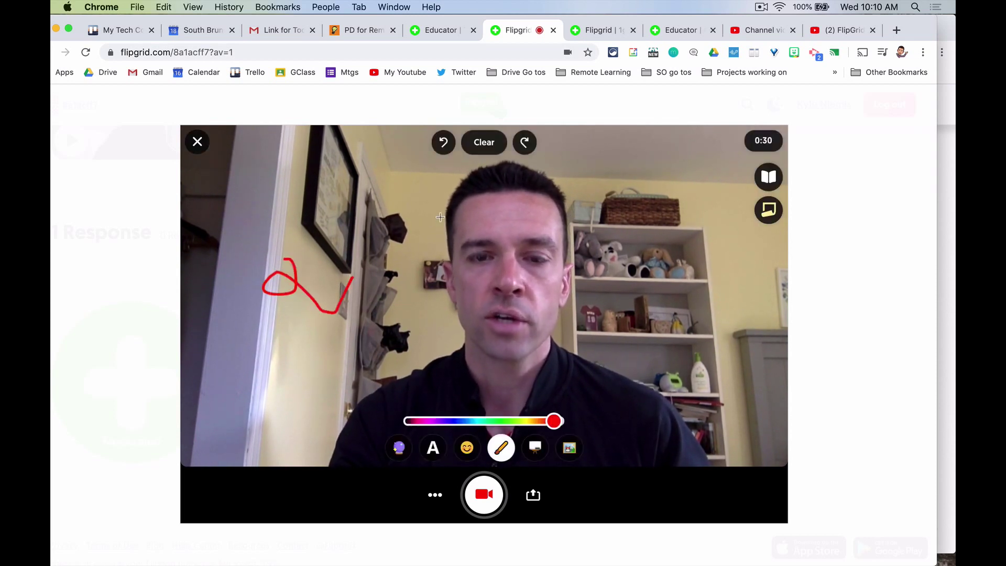
{"action": "left_click_drag", "start_coordinate": [470, 216], "coordinate": [552, 219]}
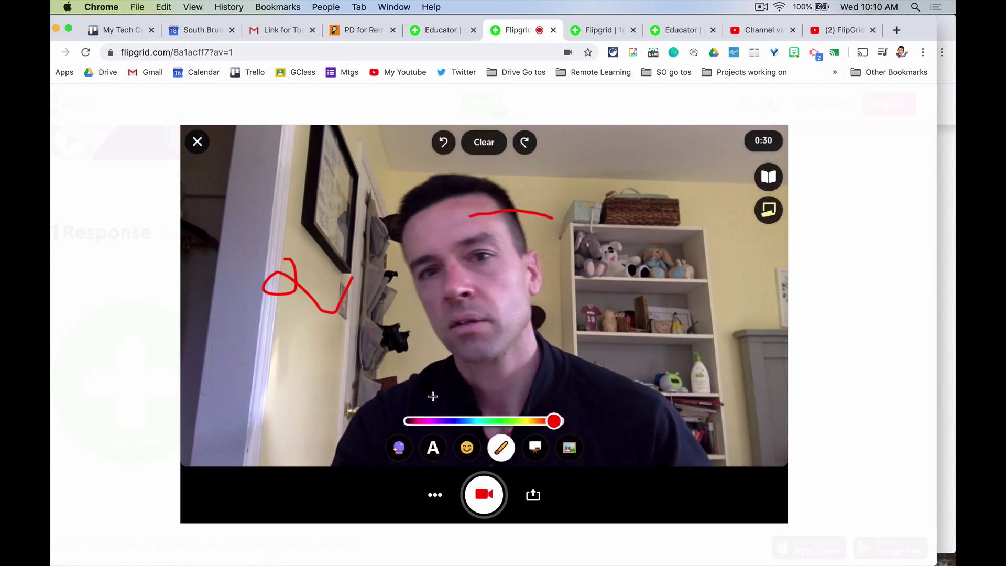
{"action": "left_click", "coordinate": [479, 150]}
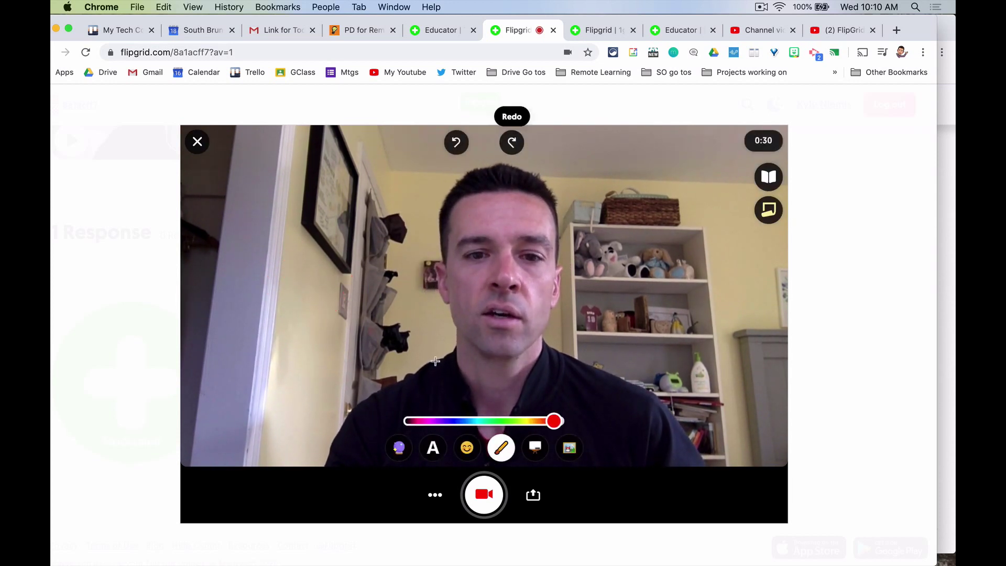
{"action": "left_click", "coordinate": [433, 449]}
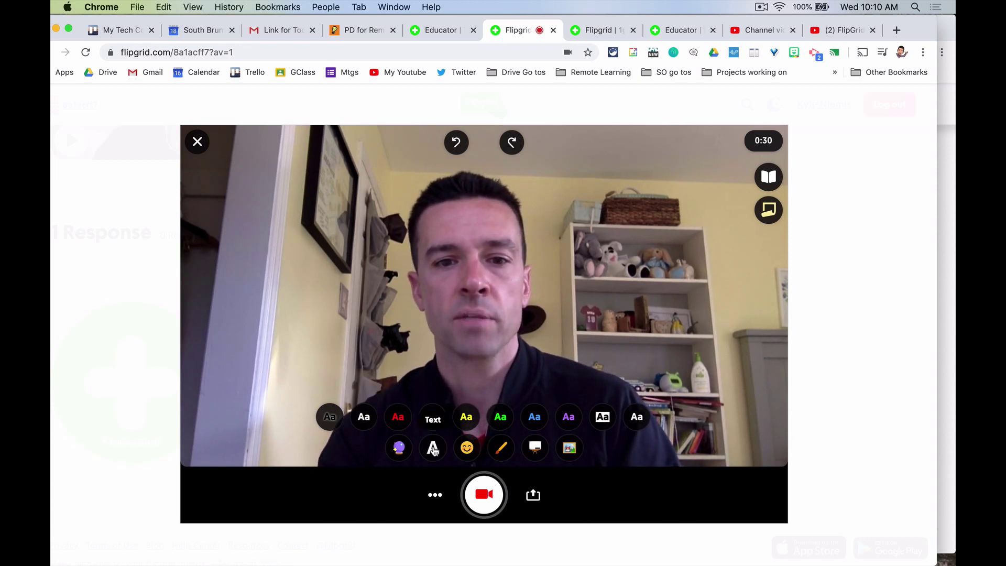
Step: Cycle the camera filters through Super Black and White and pixelate, ending on blue
{"action": "left_click", "coordinate": [401, 450]}
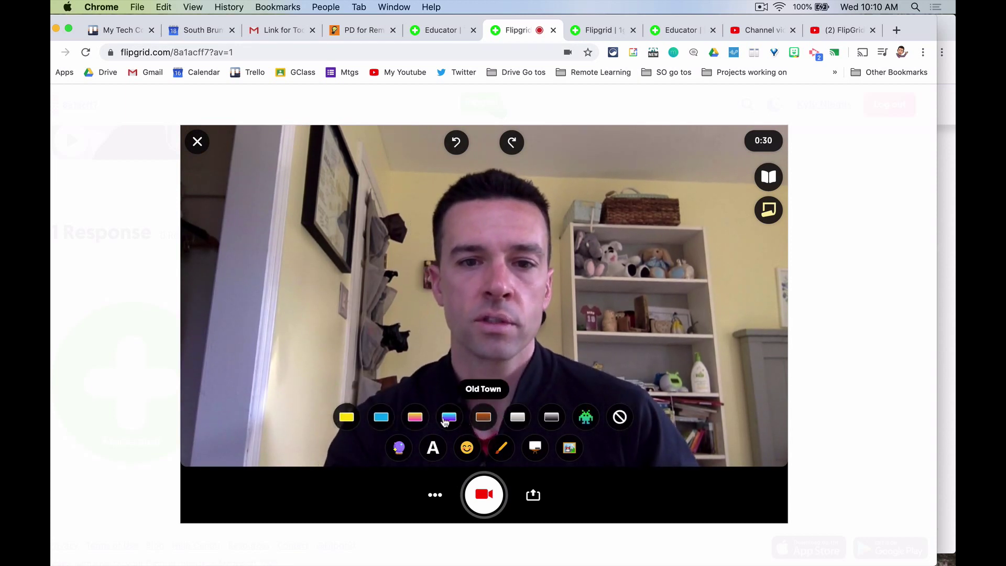
{"action": "left_click", "coordinate": [545, 419]}
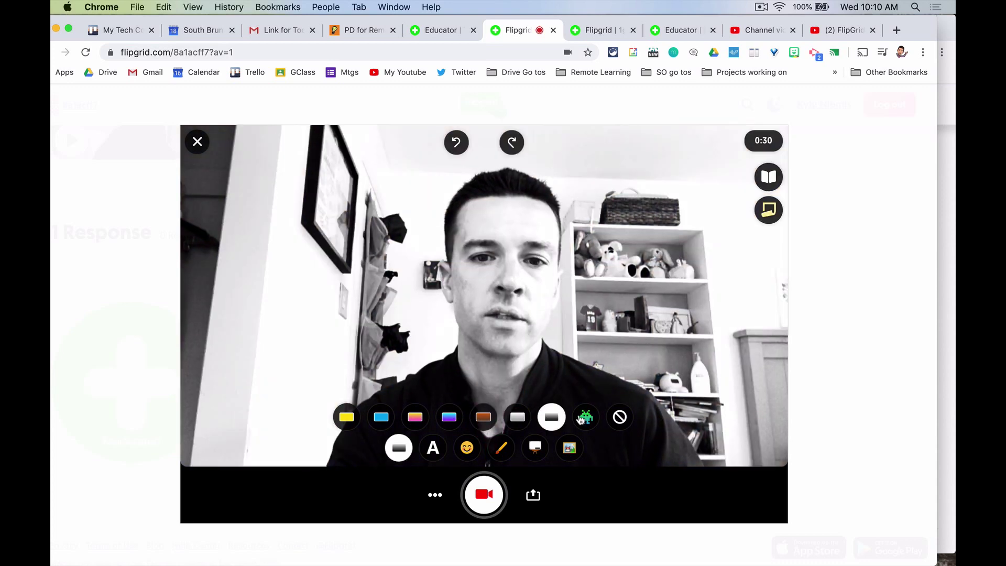
{"action": "left_click", "coordinate": [586, 417]}
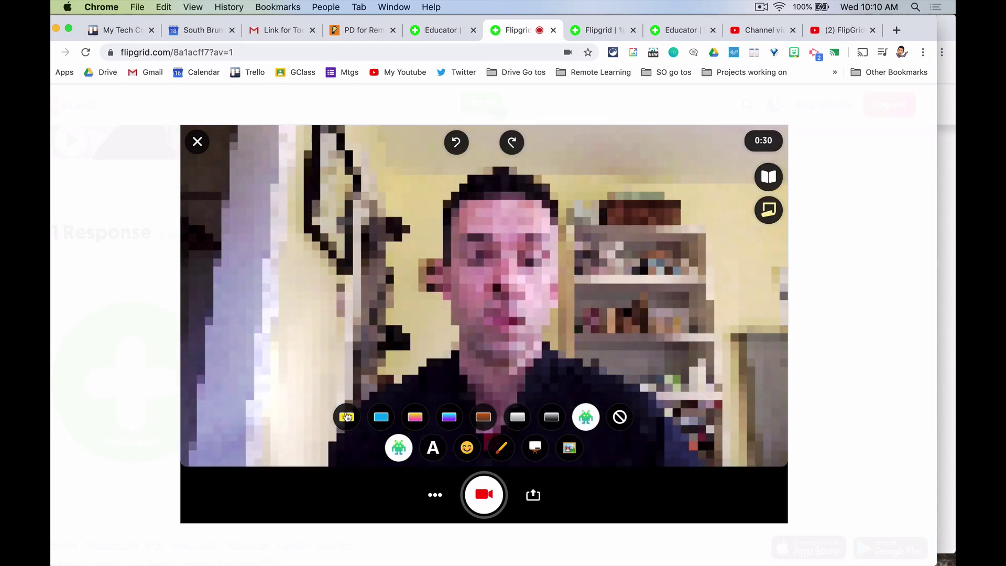
{"action": "left_click", "coordinate": [393, 418]}
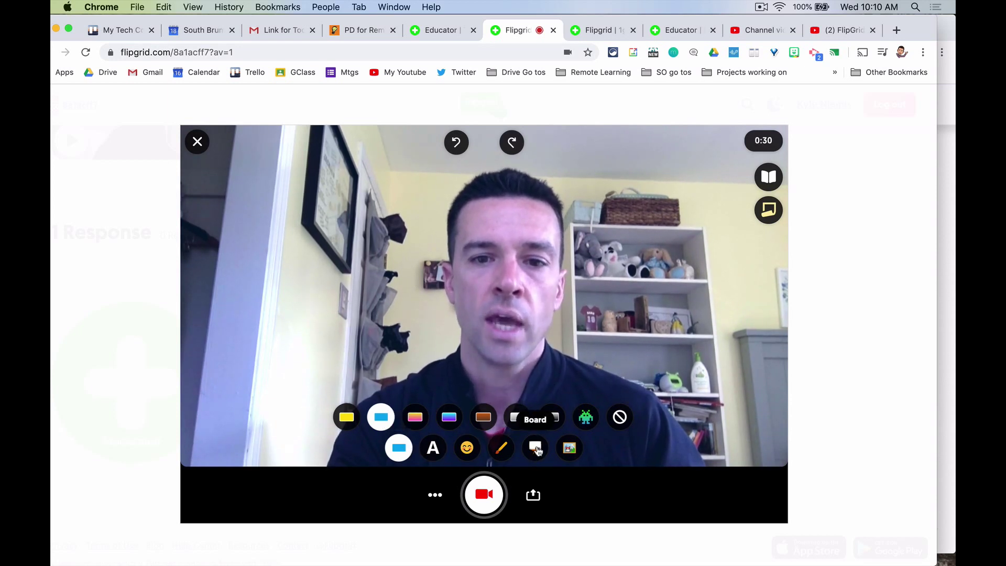
Step: Switch to the Whiteboard board and record a clip handwriting '2/1 =' before pausing
{"action": "left_click", "coordinate": [537, 444]}
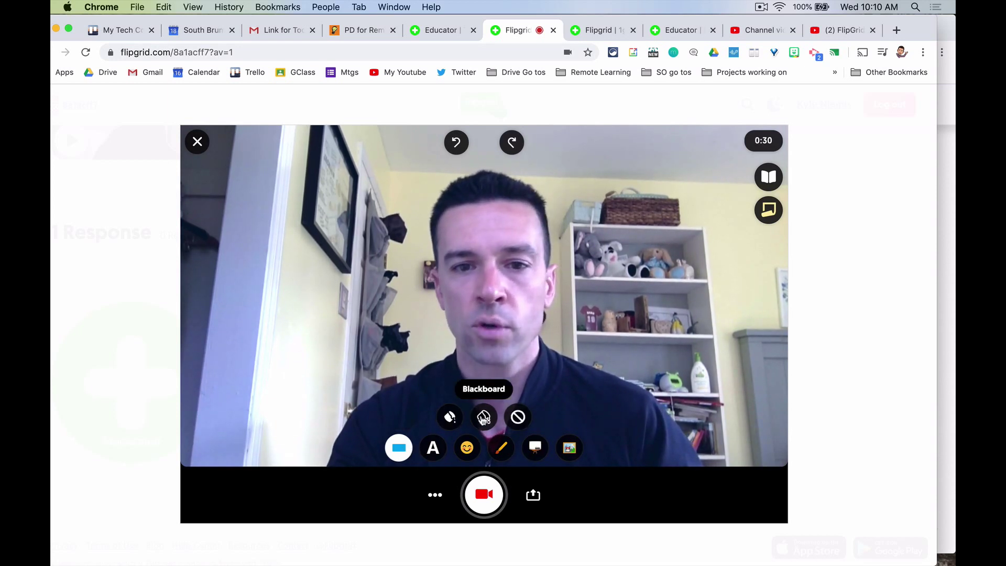
{"action": "left_click", "coordinate": [452, 418]}
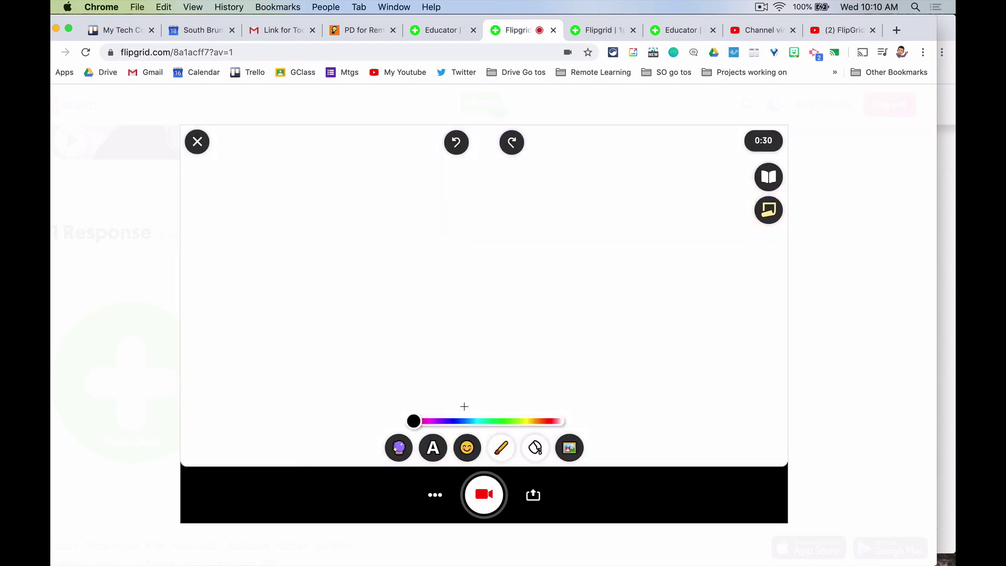
{"action": "left_click", "coordinate": [483, 492]}
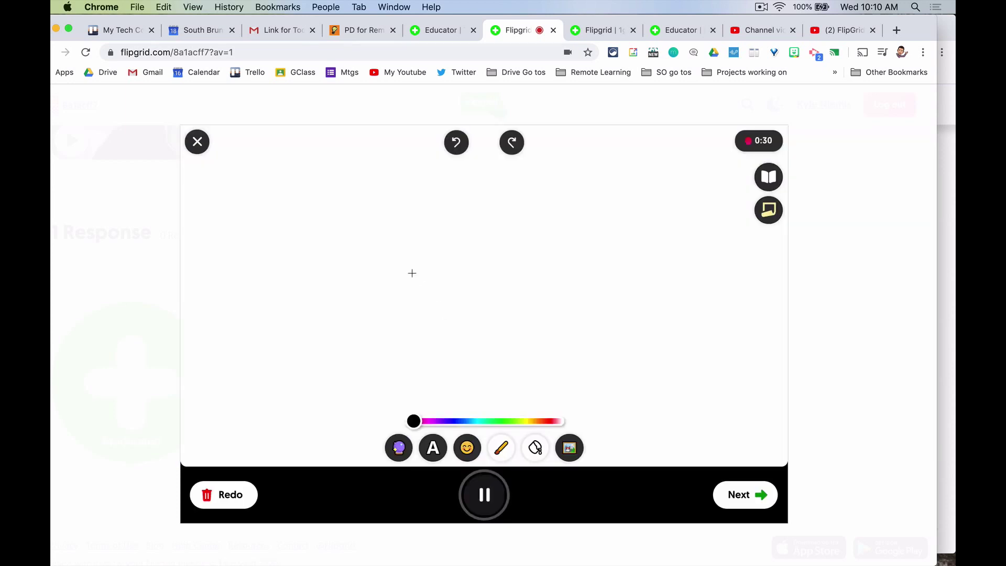
{"action": "mouse_move", "coordinate": [353, 222]}
{"action": "left_mouse_down"}
{"action": "mouse_move", "coordinate": [368, 211]}
{"action": "mouse_move", "coordinate": [399, 243]}
{"action": "mouse_move", "coordinate": [419, 240]}
{"action": "mouse_move", "coordinate": [389, 288]}
{"action": "left_mouse_up"}
{"action": "left_click", "coordinate": [428, 270]}
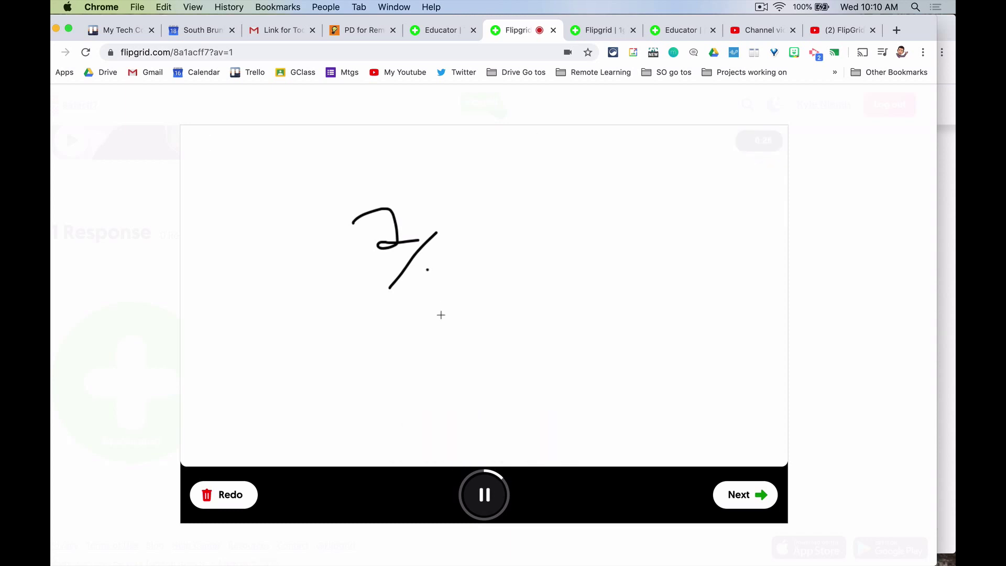
{"action": "mouse_move", "coordinate": [441, 315]}
{"action": "left_mouse_down"}
{"action": "mouse_move", "coordinate": [427, 270]}
{"action": "mouse_move", "coordinate": [495, 269]}
{"action": "mouse_move", "coordinate": [494, 287]}
{"action": "mouse_move", "coordinate": [504, 287]}
{"action": "left_mouse_up"}
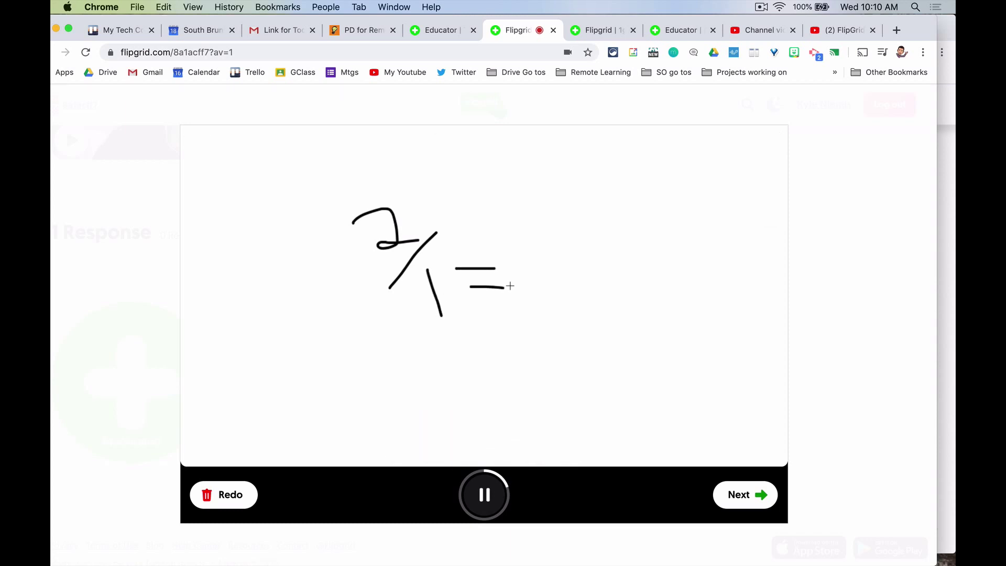
{"action": "left_click", "coordinate": [485, 497]}
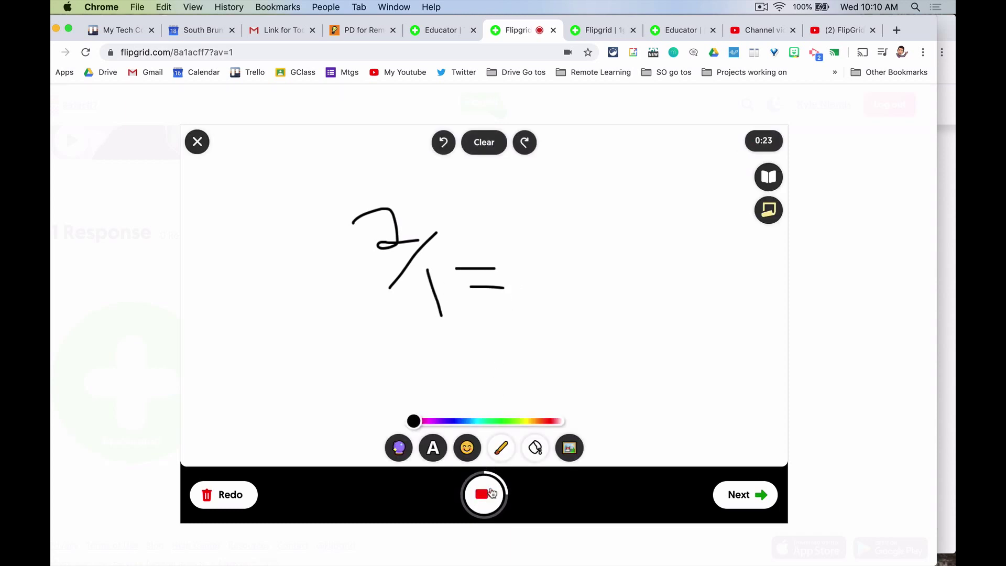
{"action": "left_click", "coordinate": [537, 450]}
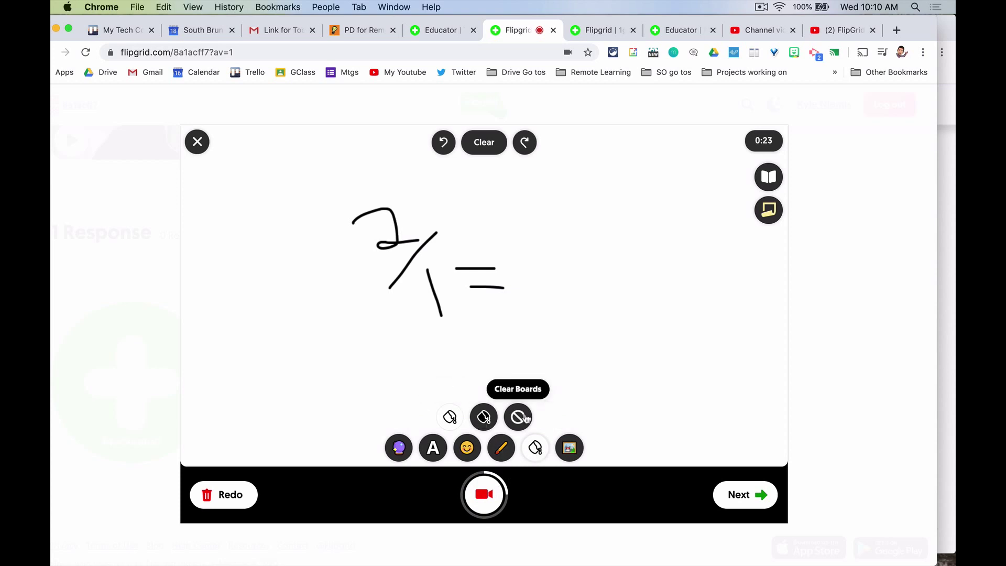
Step: Remove the whiteboard, record a bit more, clear the drawing, and open the clip review
{"action": "left_click", "coordinate": [518, 416]}
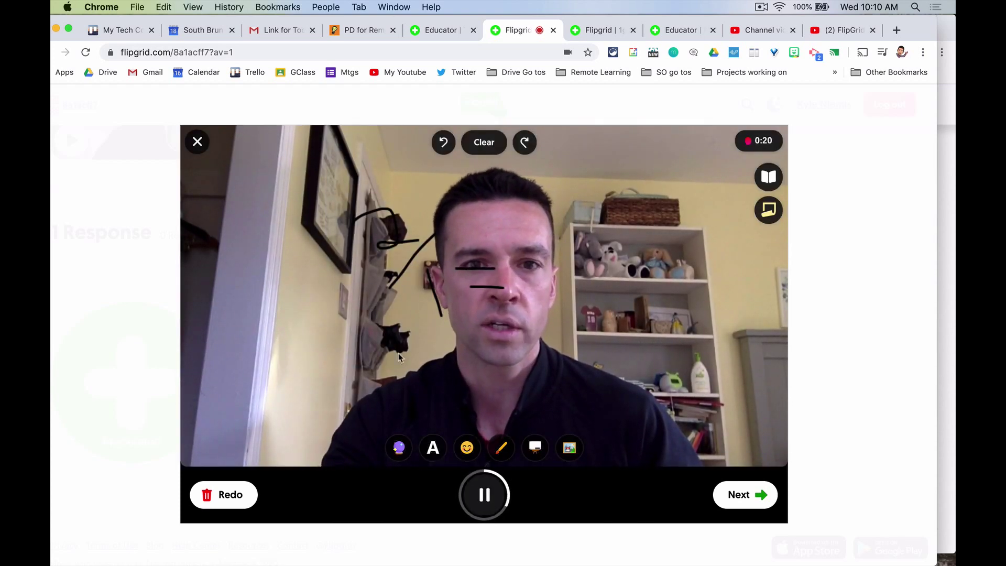
{"action": "left_click", "coordinate": [494, 488]}
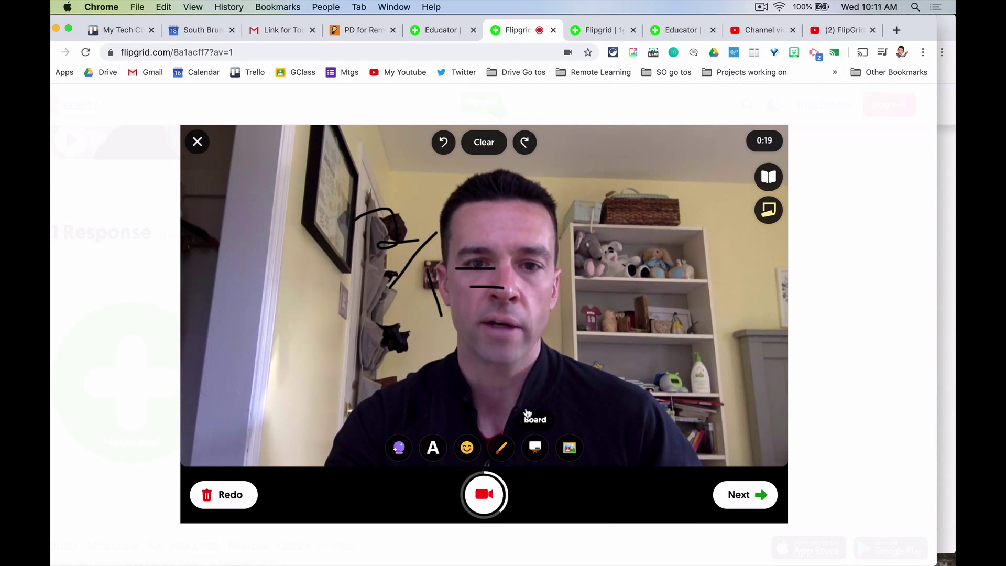
{"action": "left_click", "coordinate": [482, 142]}
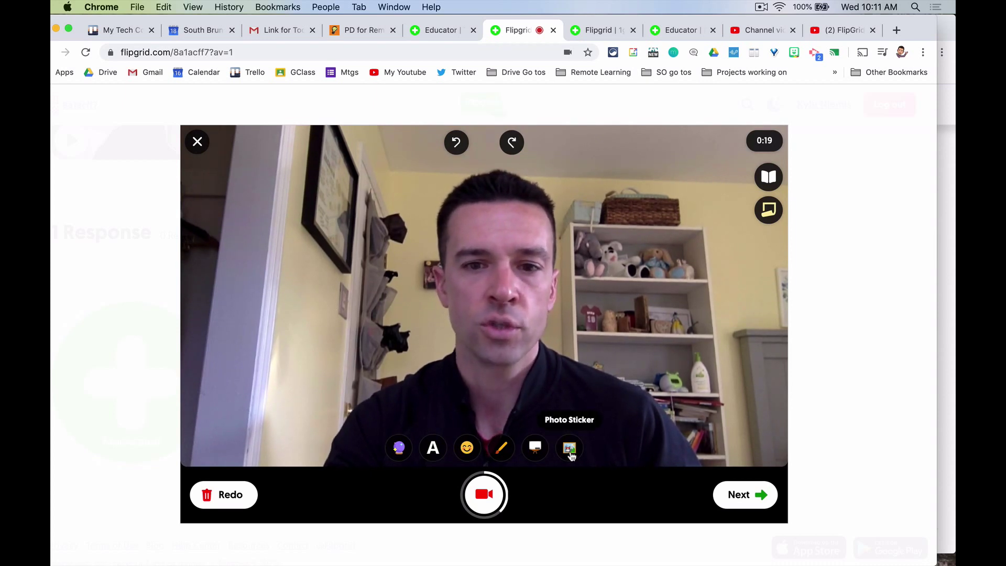
{"action": "left_click", "coordinate": [750, 496]}
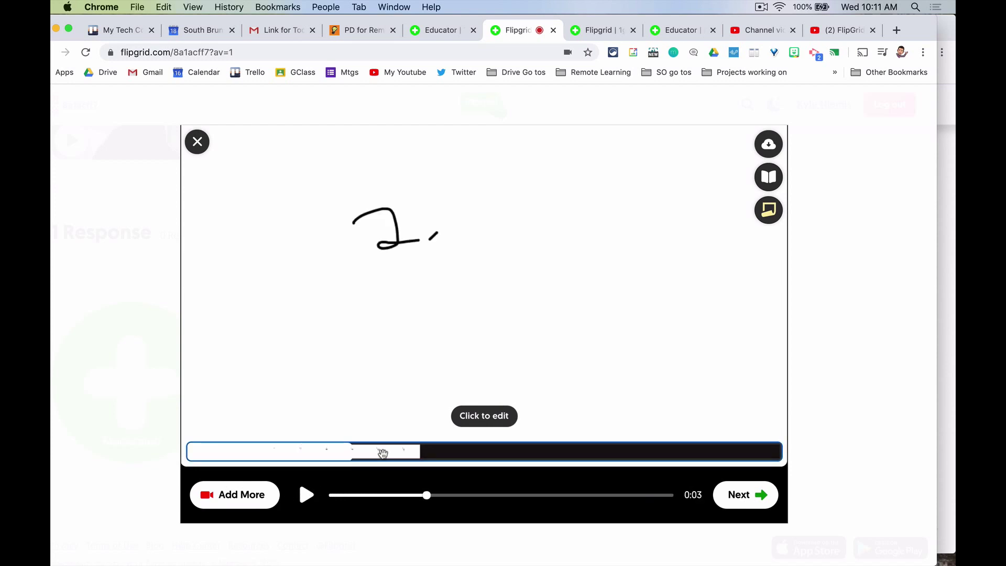
Step: Pause the clip, cut a short piece off its start and a longer piece off its end, and confirm
{"action": "left_click", "coordinate": [383, 454]}
{"action": "left_click", "coordinate": [303, 502]}
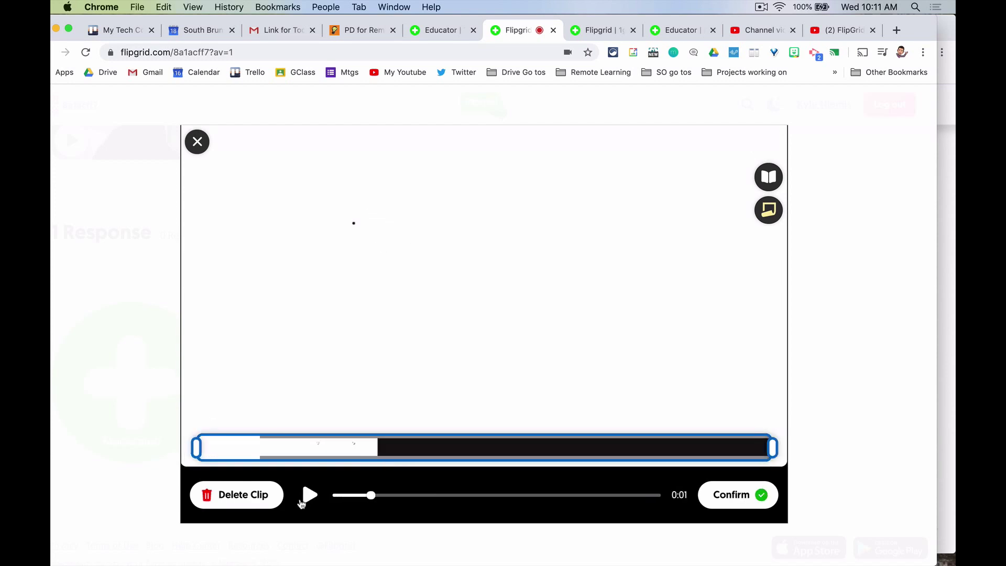
{"action": "left_click_drag", "start_coordinate": [212, 451], "coordinate": [239, 451]}
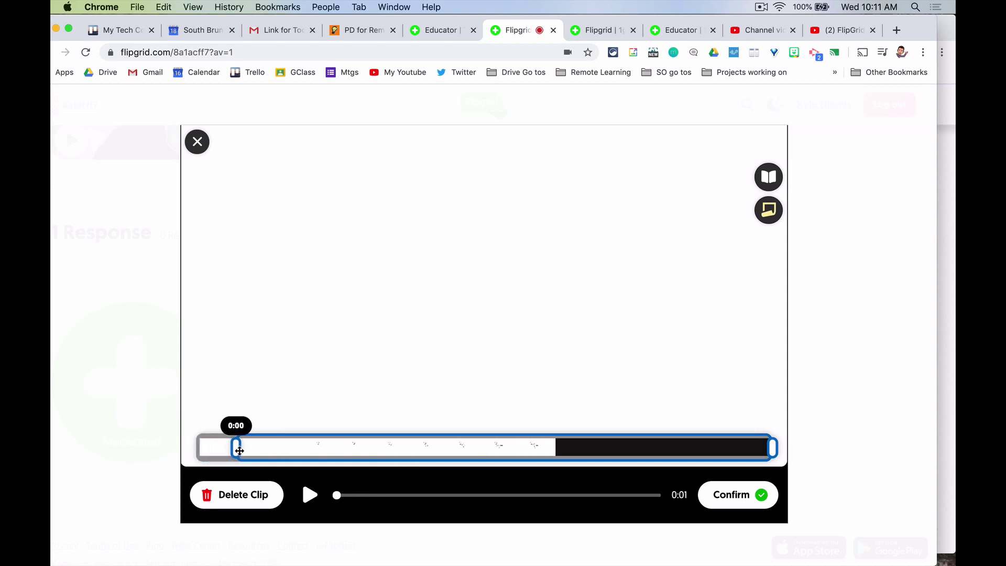
{"action": "left_click_drag", "start_coordinate": [772, 446], "coordinate": [709, 446]}
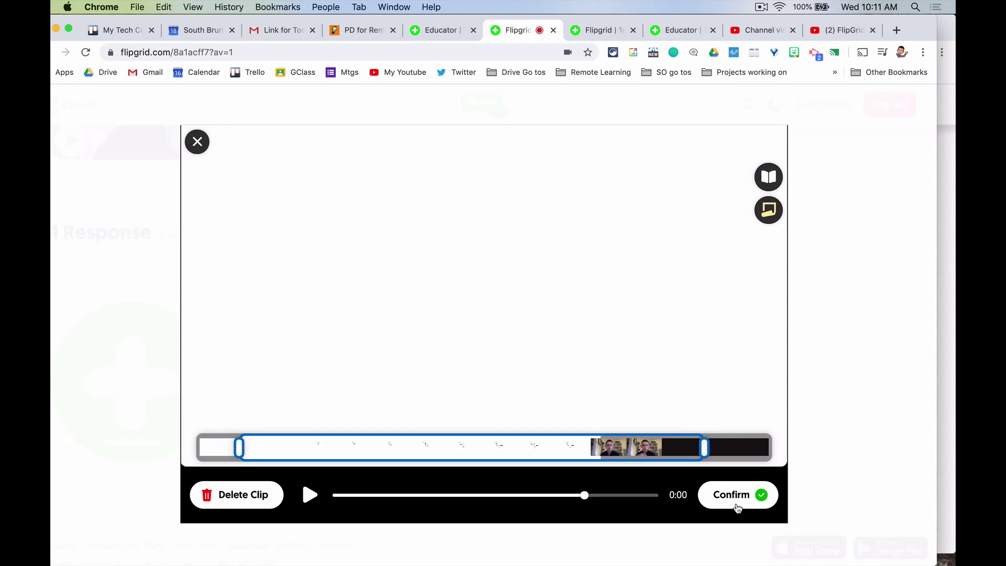
{"action": "left_click", "coordinate": [737, 506]}
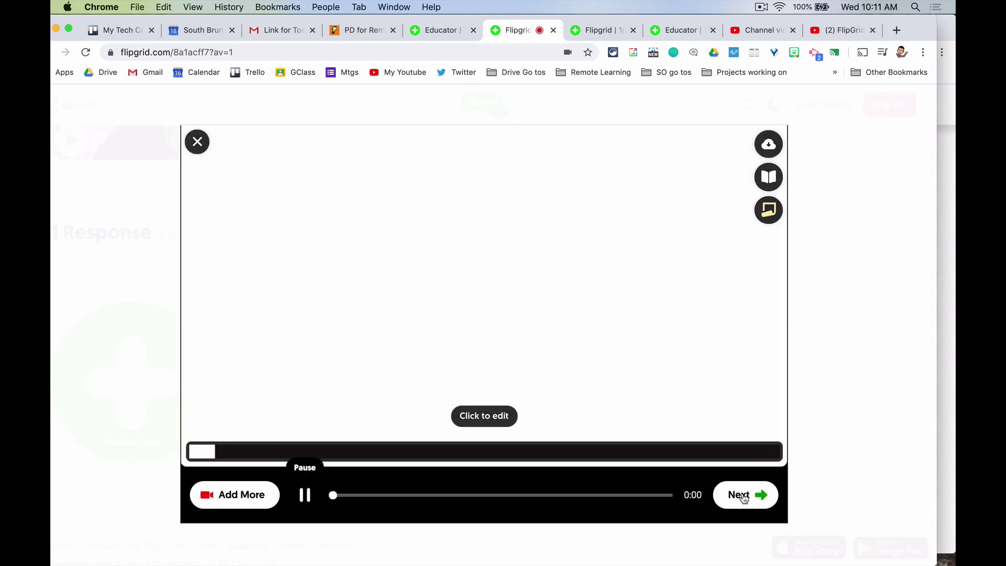
Step: On the cover selfie screen, search stickers for 'hat' and add the red hat
{"action": "left_click", "coordinate": [744, 496]}
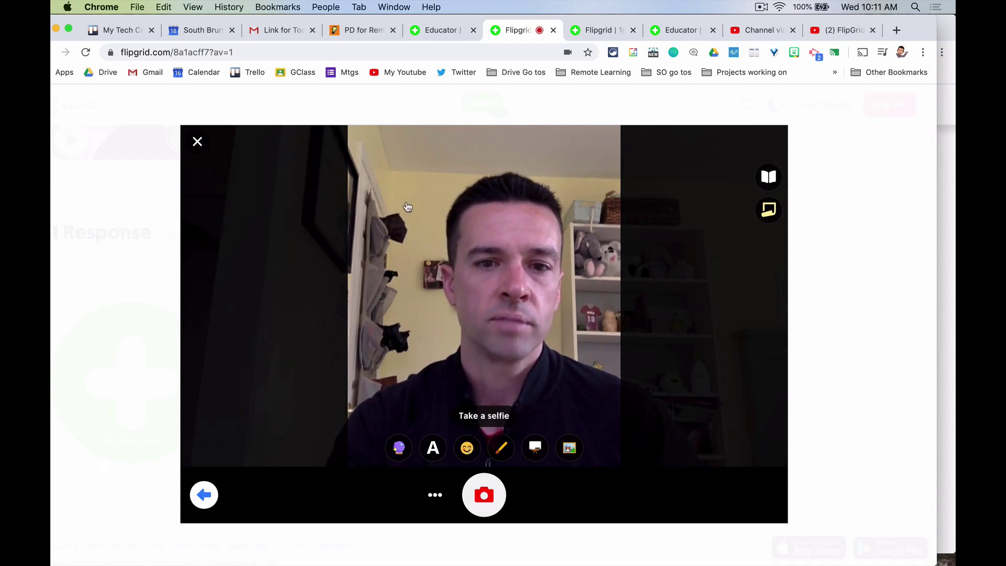
{"action": "left_click", "coordinate": [388, 188]}
{"action": "type", "text": "hats"}
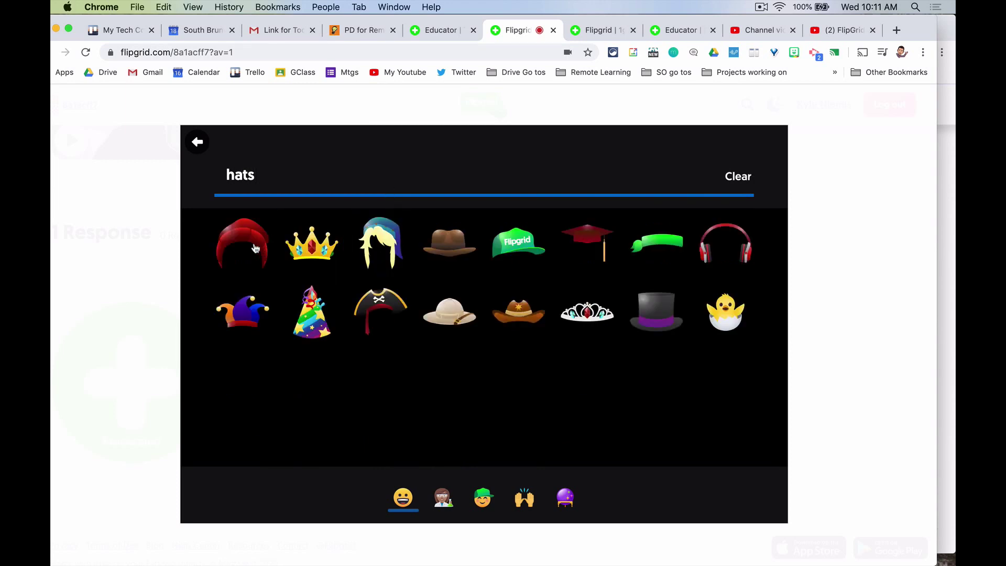
{"action": "left_click", "coordinate": [251, 244]}
Step: Shrink the red hat, place it on the head, and capture the selfie
{"action": "left_click_drag", "start_coordinate": [488, 262], "coordinate": [524, 190]}
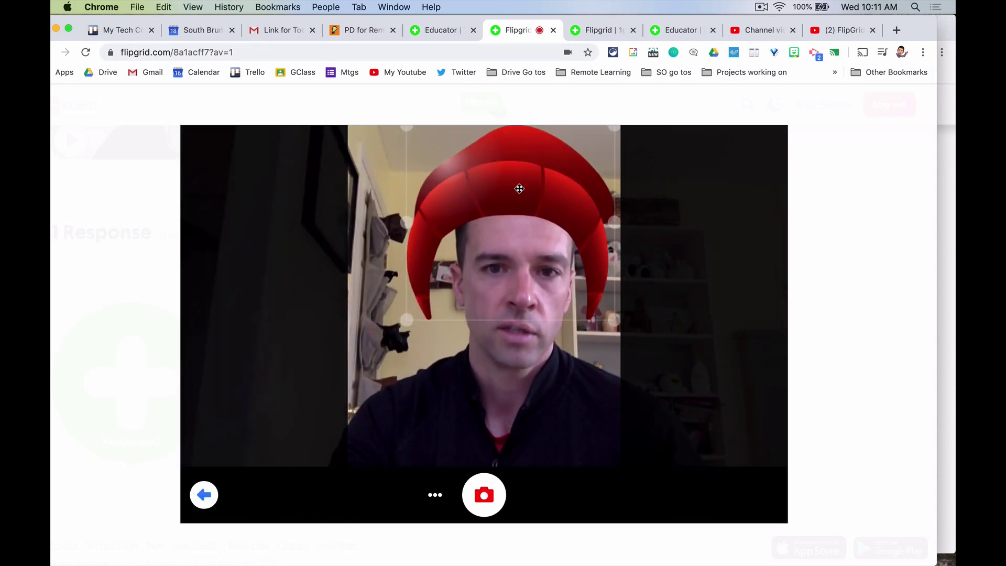
{"action": "left_click_drag", "start_coordinate": [417, 320], "coordinate": [448, 290]}
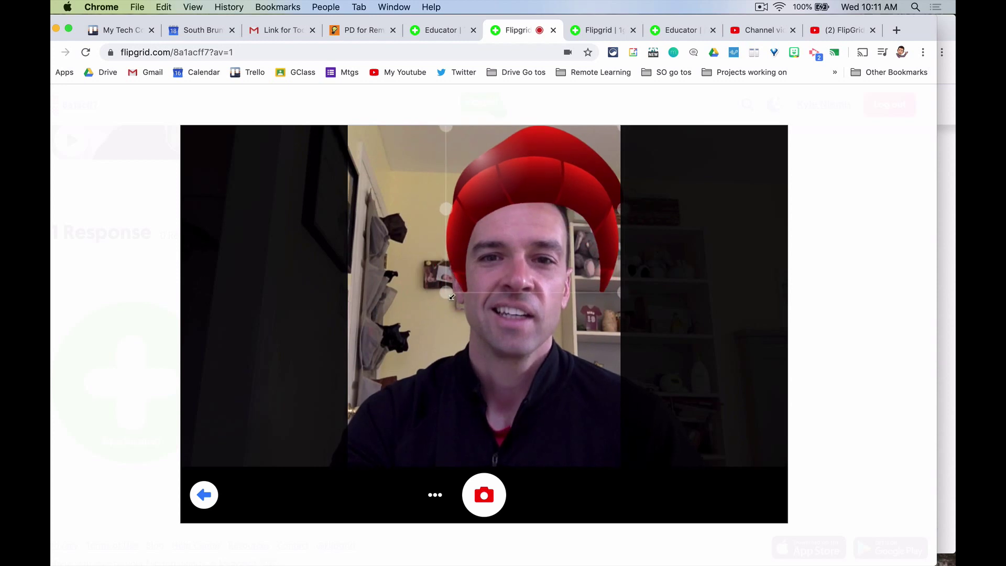
{"action": "left_click_drag", "start_coordinate": [545, 190], "coordinate": [525, 189]}
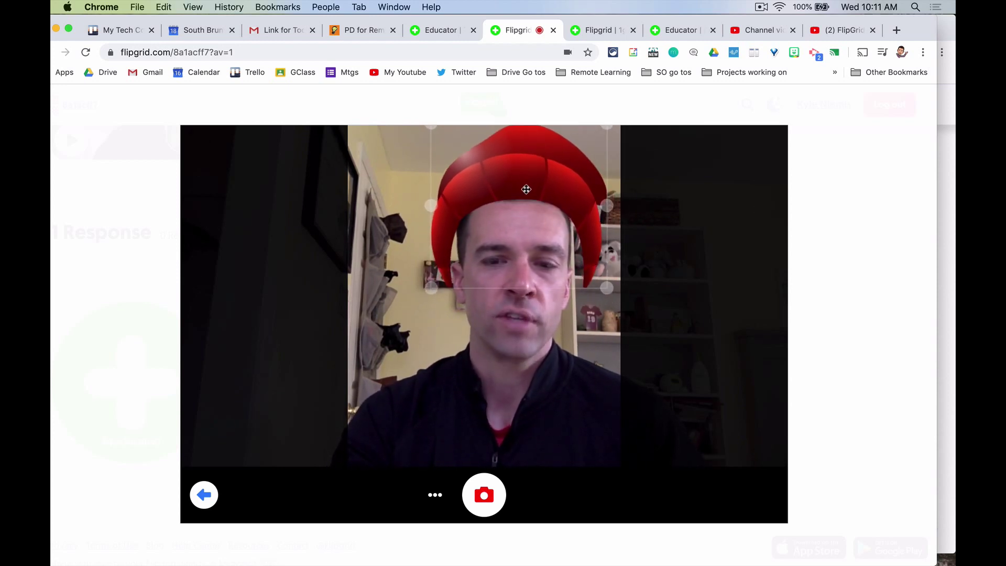
{"action": "left_click", "coordinate": [484, 496]}
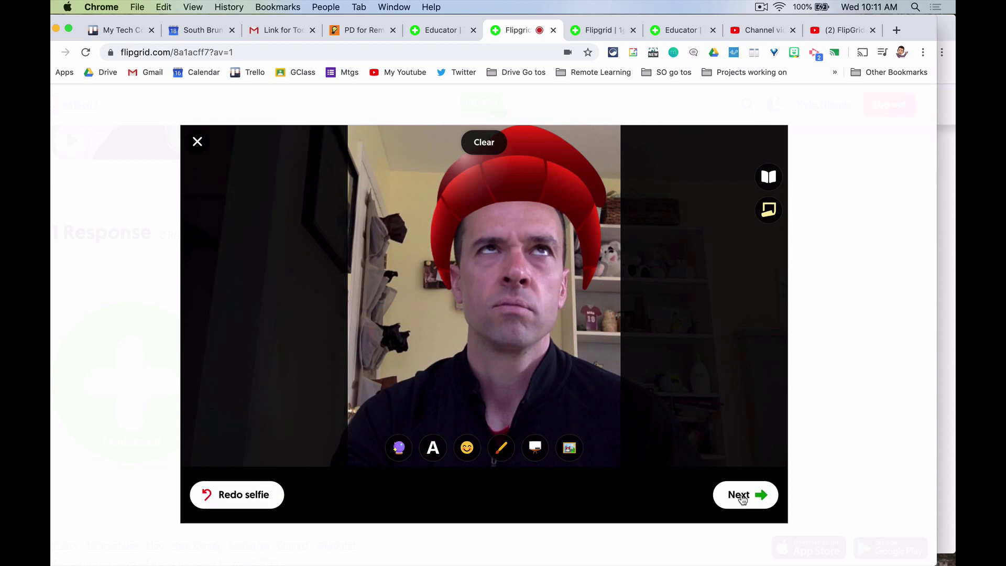